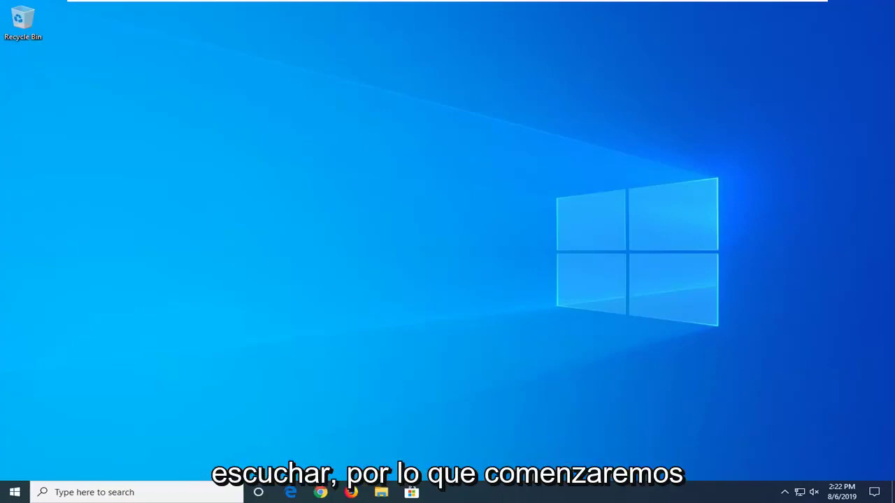
Launch Edit group policy from a Start search for 'group policy', then enlarge its window and tree pane.
left_click(14, 492)
type("g")
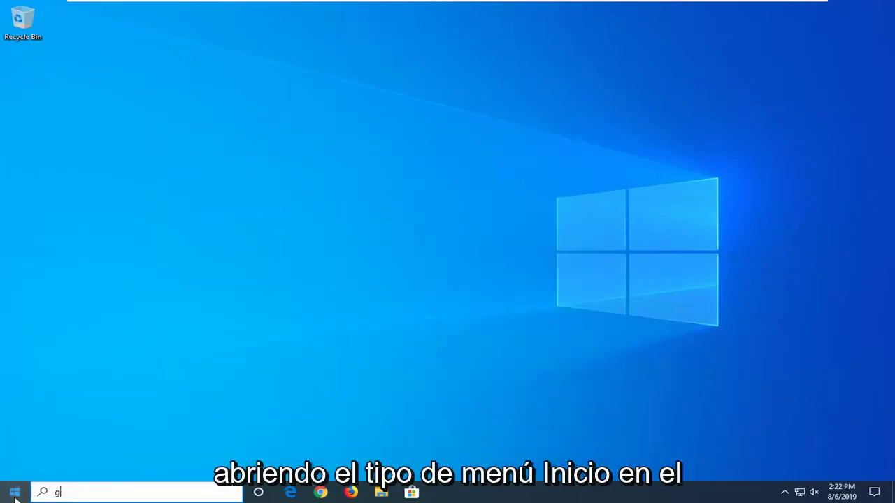
type("roup policy")
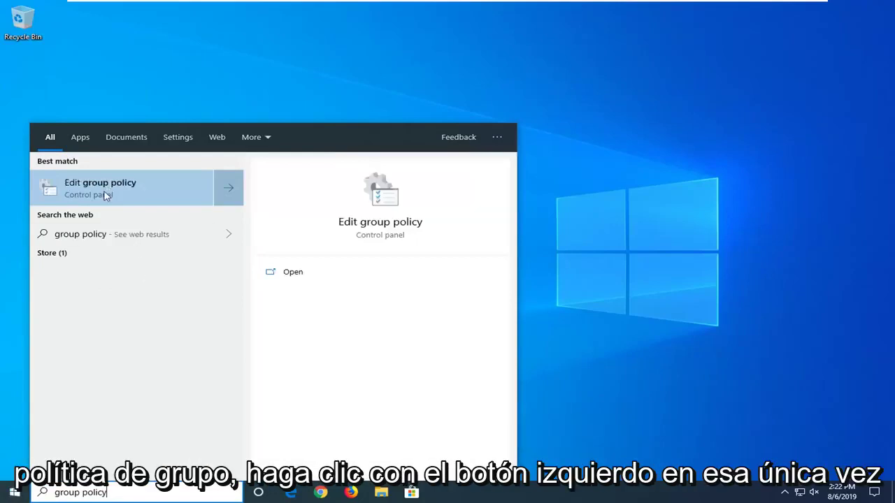
left_click(105, 193)
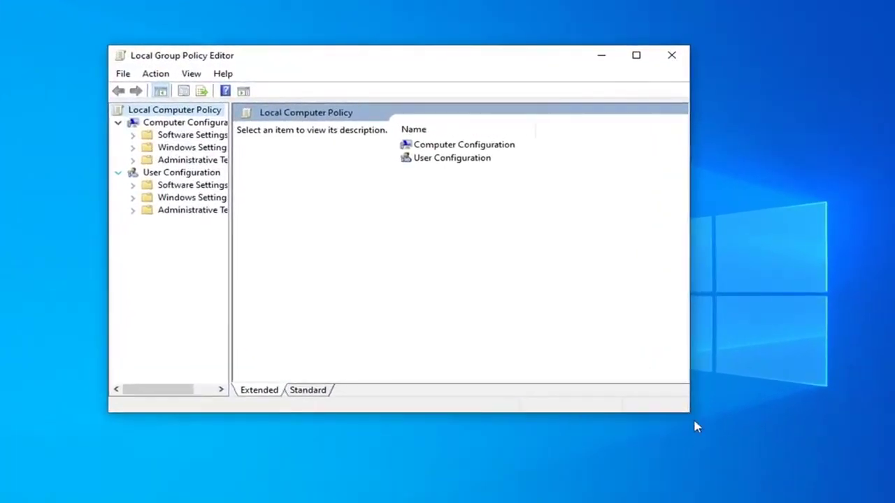
left_click_drag(689, 415, 801, 467)
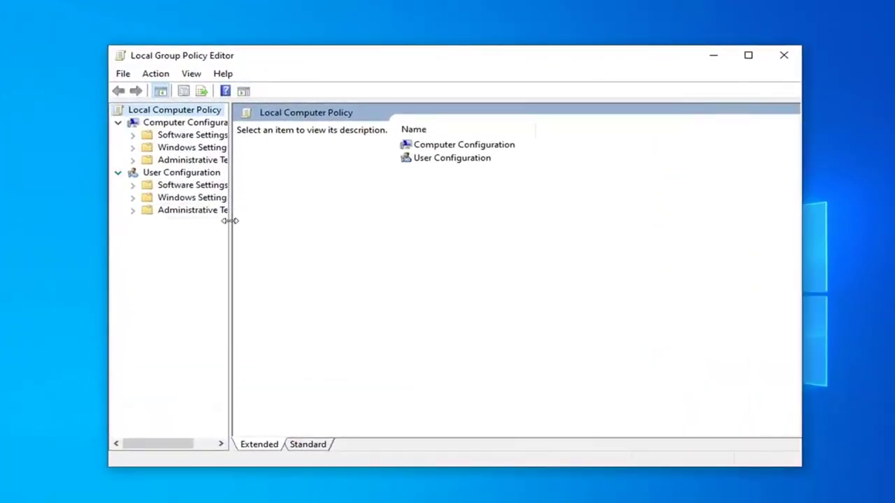
left_click_drag(230, 219, 300, 223)
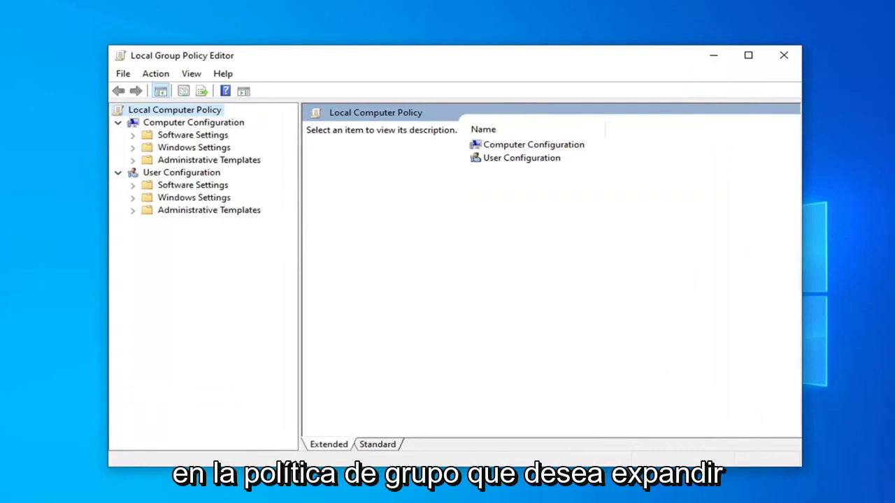
Browse to Computer Configuration > Administrative Templates > Windows Components > Store and select 'Turn off the Store application'.
left_click(183, 124)
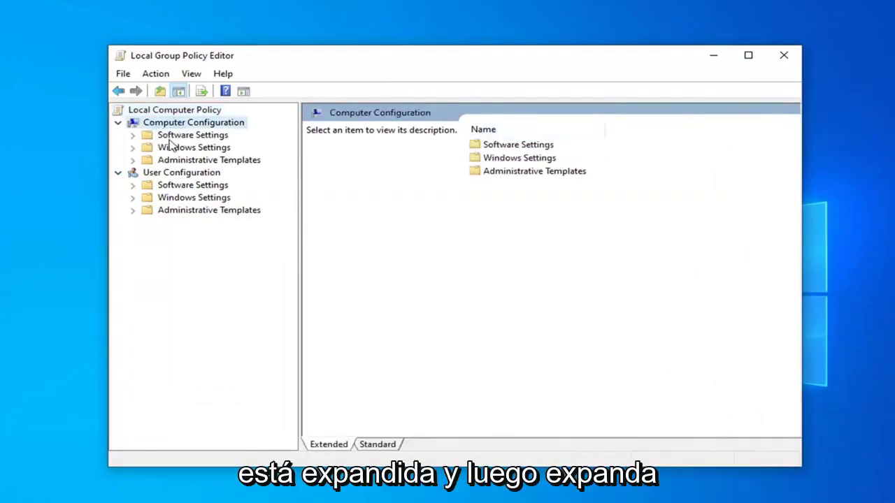
left_click(172, 161)
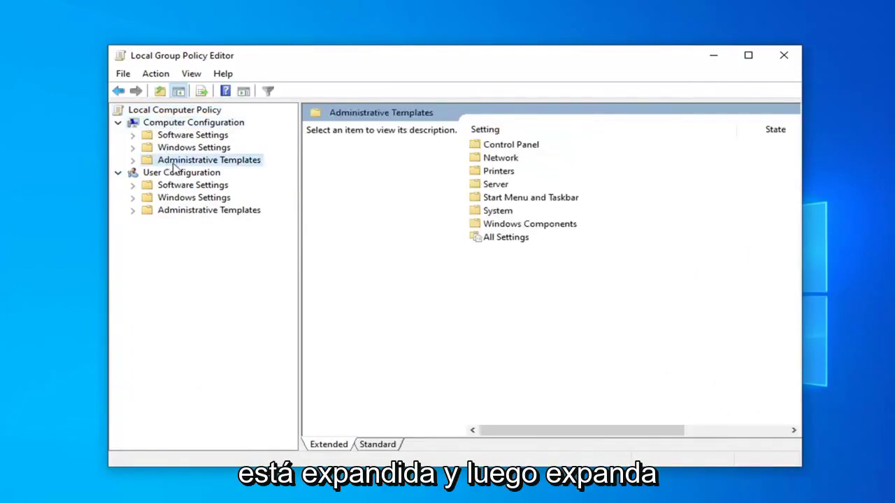
left_click(132, 161)
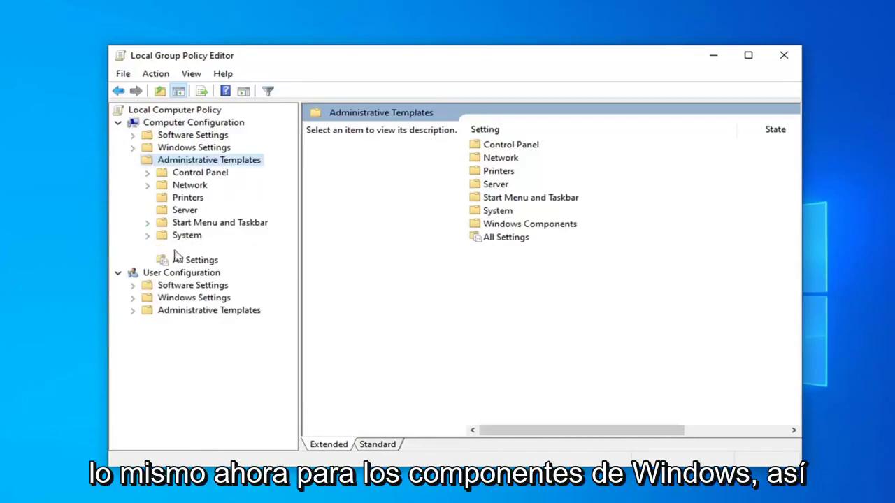
left_click(162, 250)
left_click(149, 249)
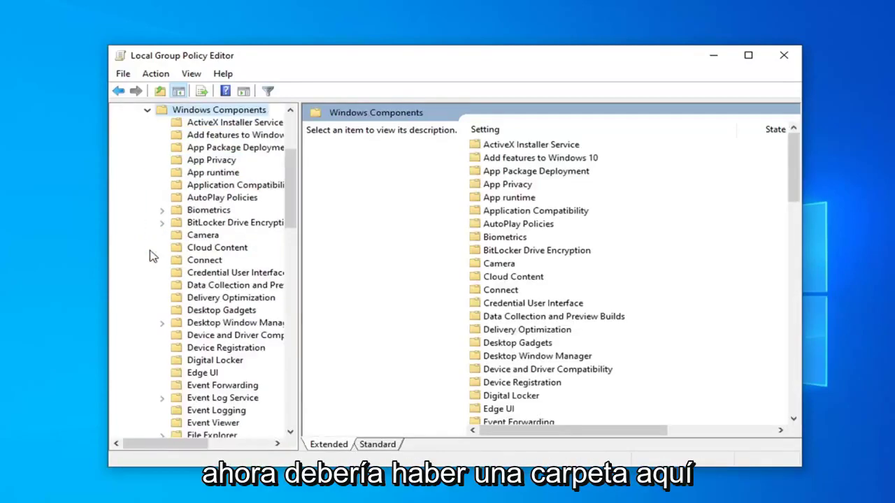
scroll(199, 252, "down", 5)
scroll(199, 251, "down", 8)
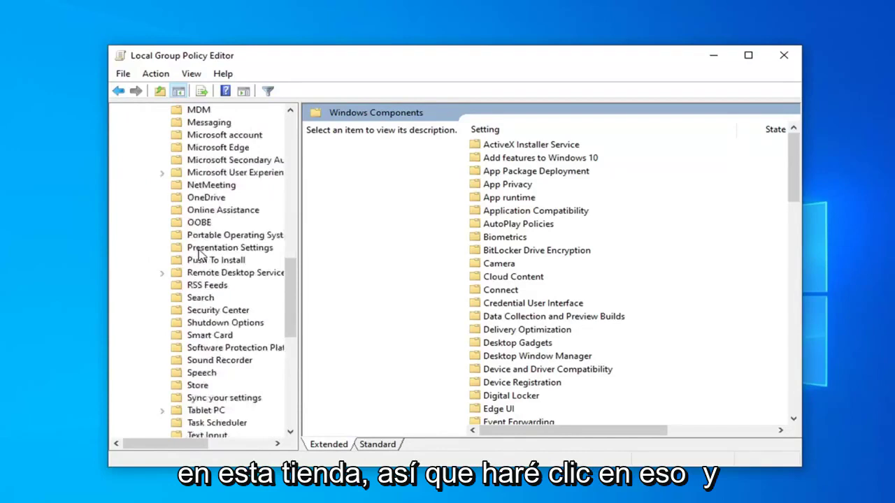
left_click(193, 349)
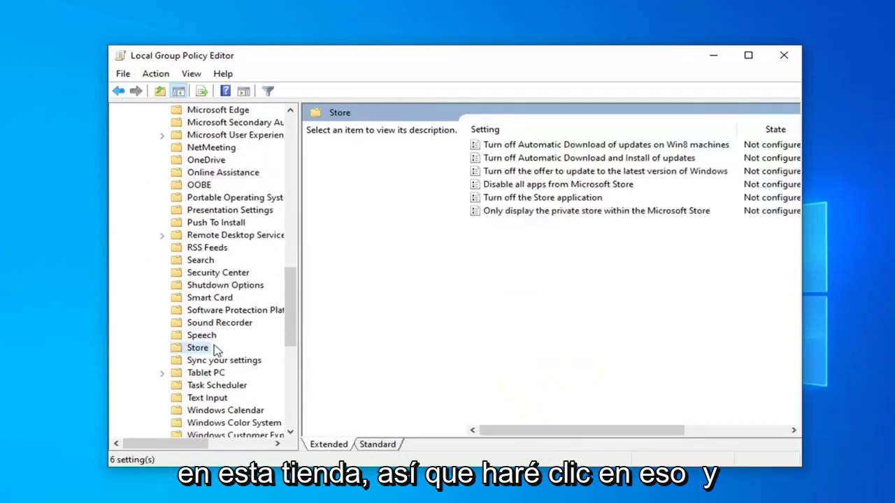
left_click(500, 199)
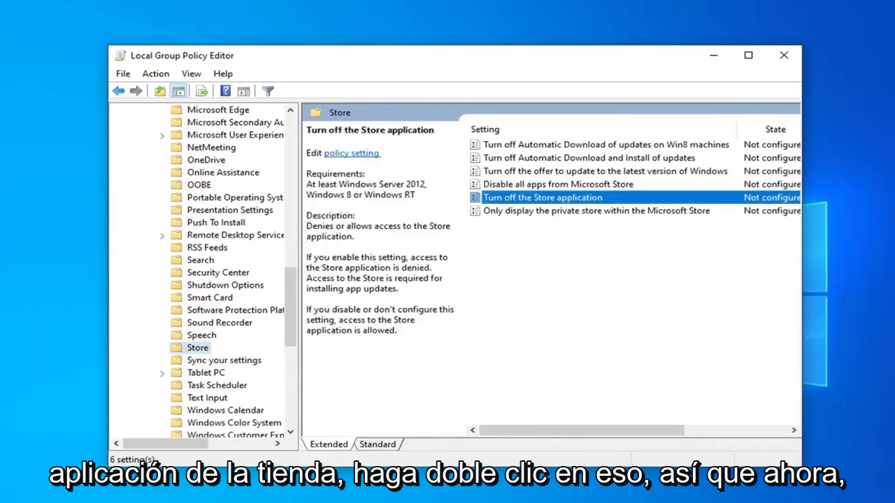
Set 'Turn off the Store application' to Enabled, then apply it and click OK.
double_click(500, 198)
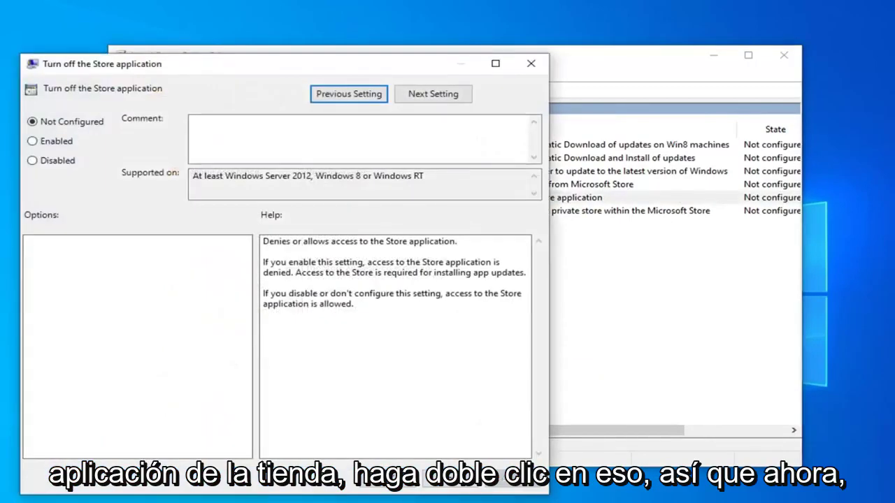
left_click_drag(369, 67, 552, 45)
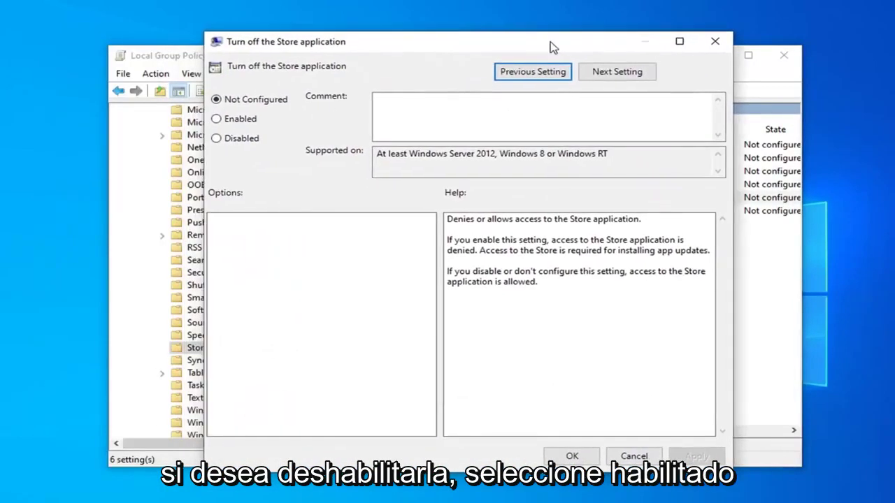
left_click(231, 121)
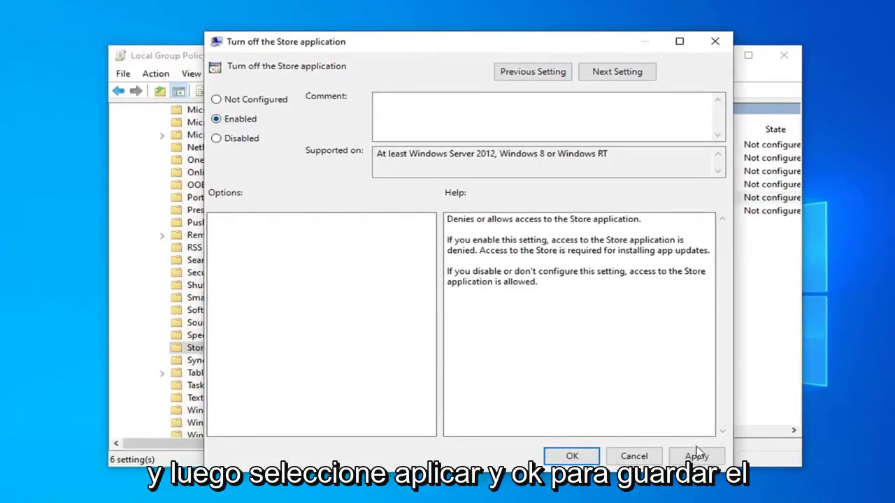
left_click(696, 456)
left_click(572, 456)
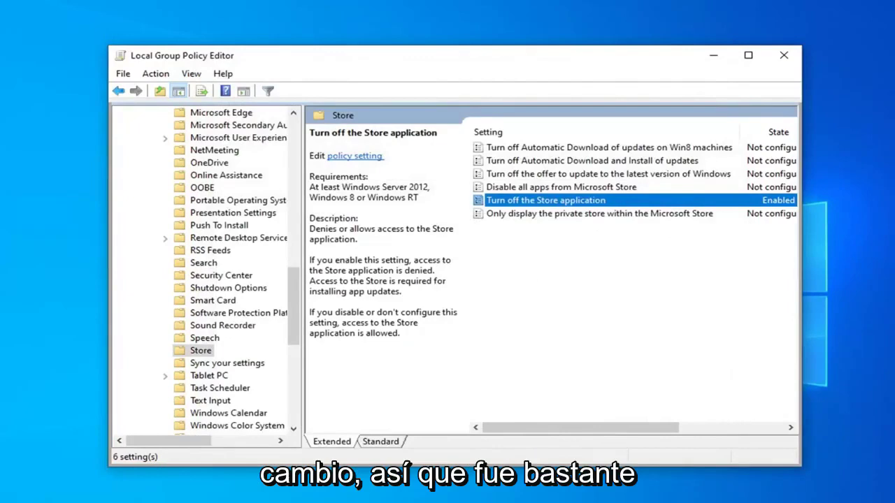
Close the Group Policy Editor and run regedit as administrator from a Start search.
left_click(784, 63)
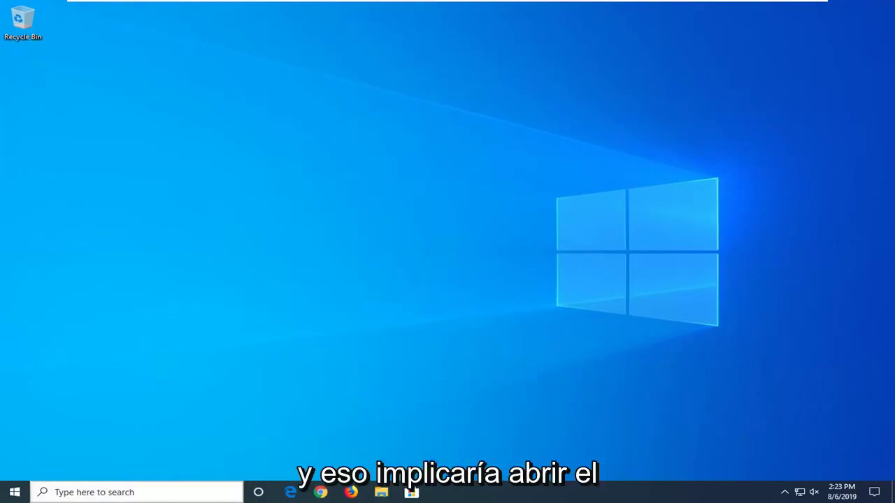
left_click(15, 494)
type("regedit")
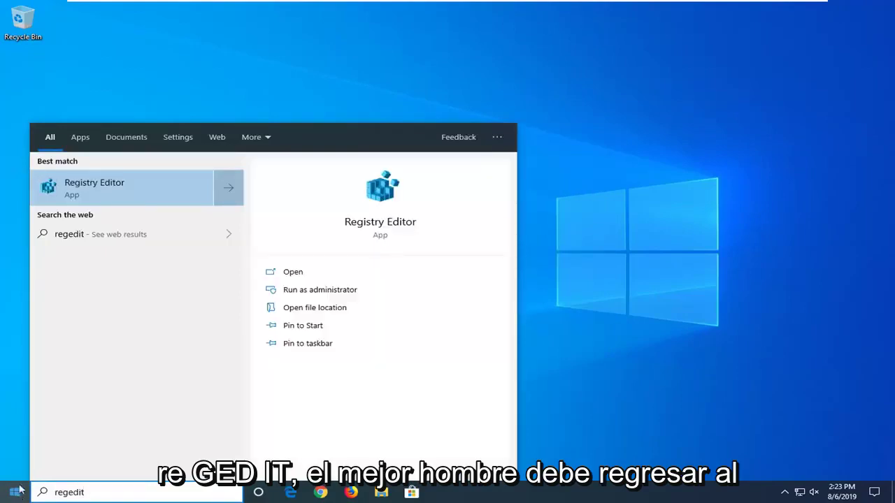
right_click(97, 189)
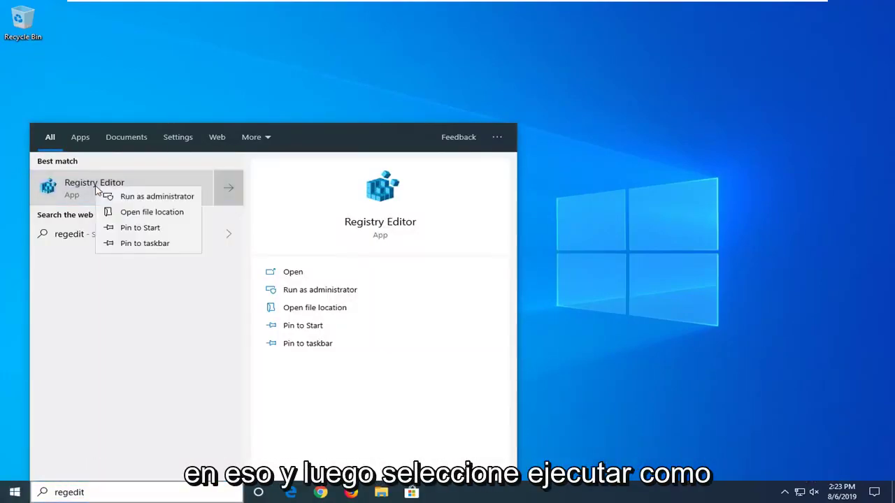
left_click(132, 199)
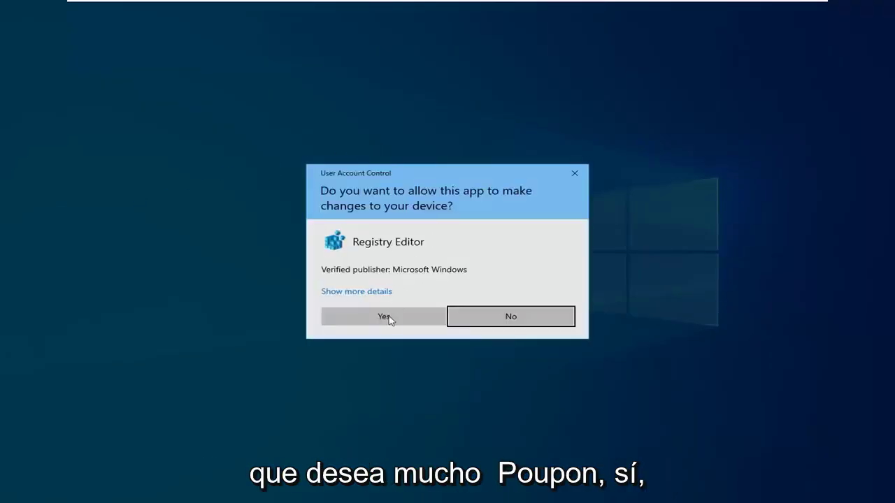
Approve the UAC prompt, then open File > Export and cancel without saving a backup.
left_click(386, 319)
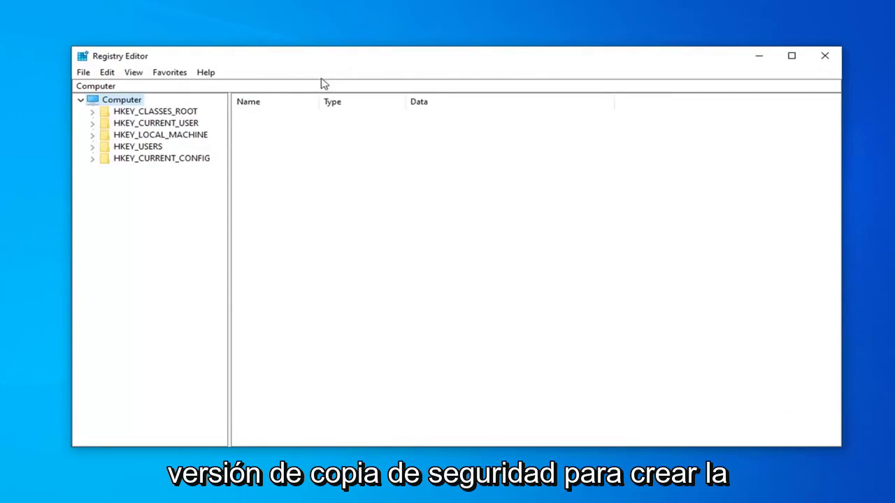
left_click(84, 73)
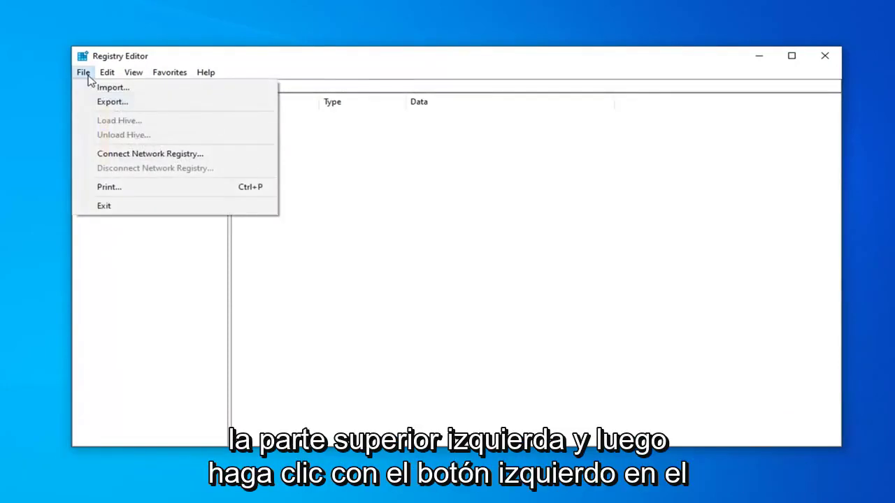
left_click(101, 102)
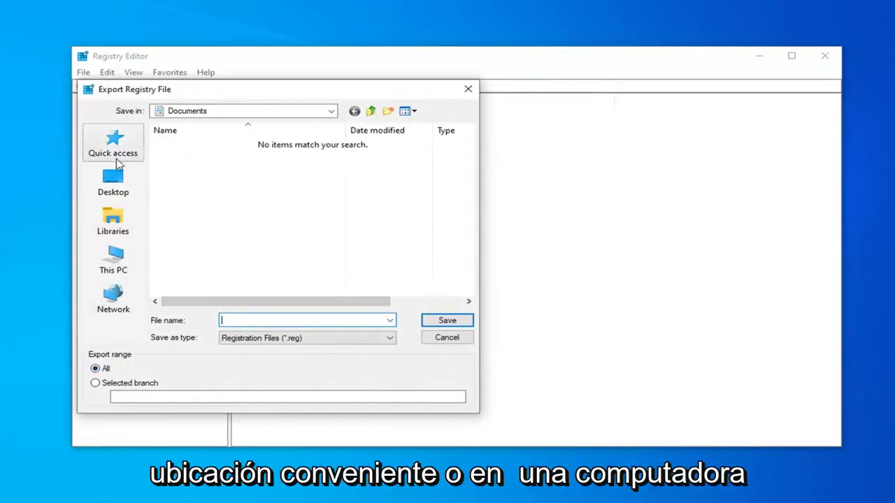
left_click(447, 338)
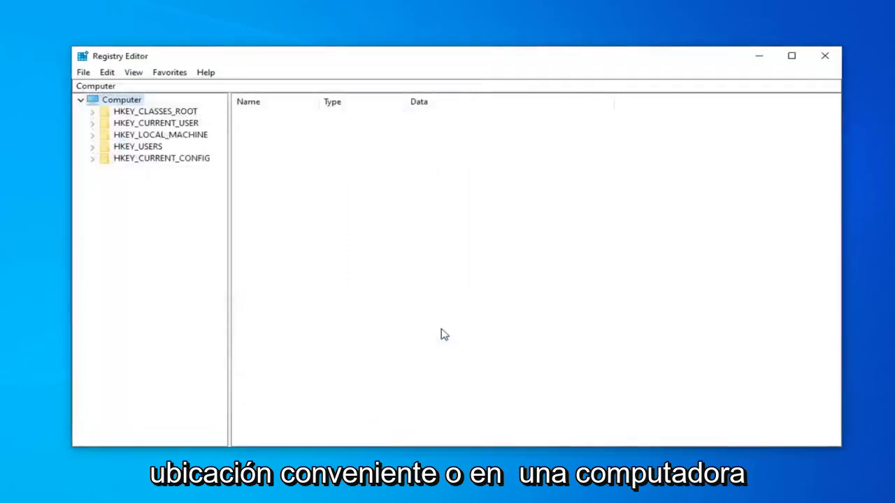
Open File > Import, browse to the Desktop, and cancel without importing a file.
left_click(82, 72)
left_click(101, 87)
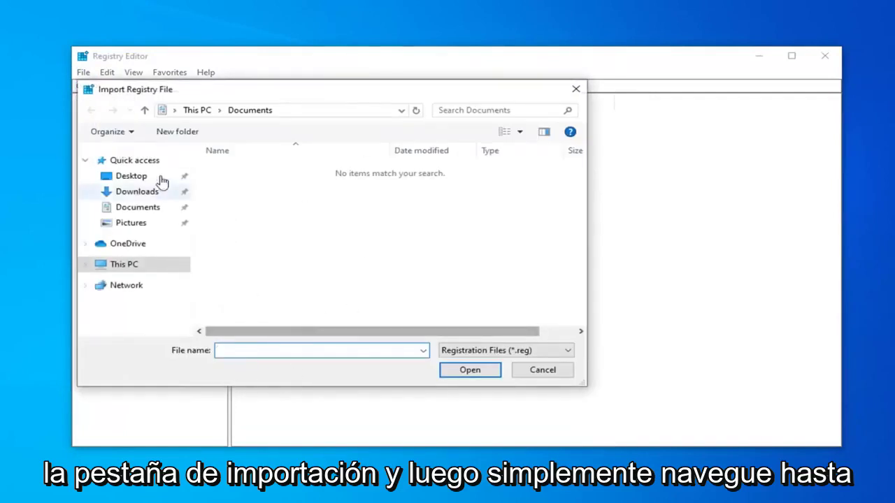
left_click(127, 175)
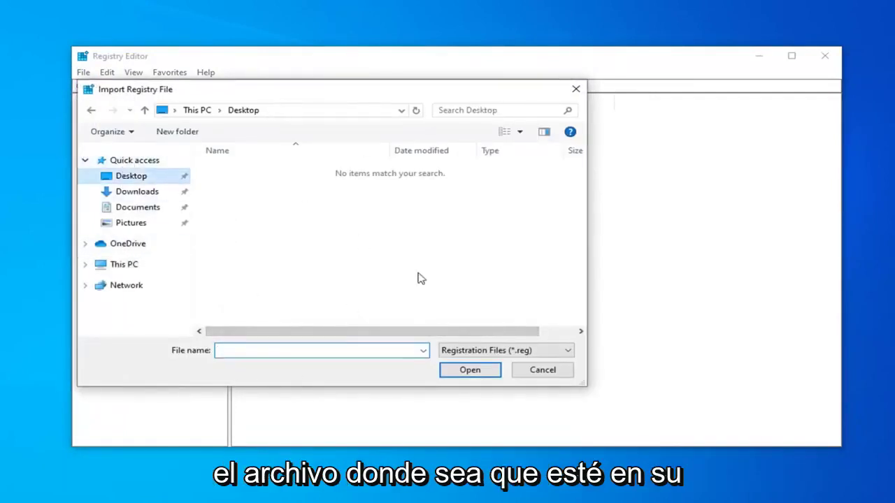
left_click(549, 372)
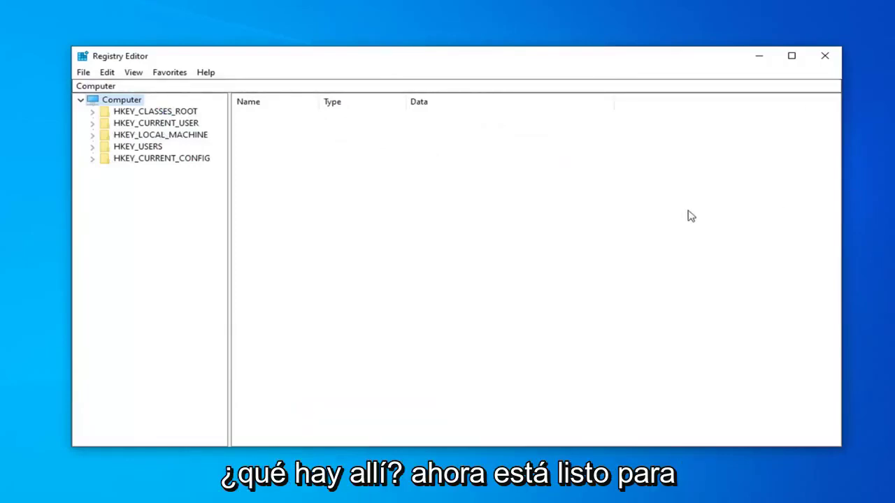
Navigate to HKEY_LOCAL_MACHINE\SOFTWARE\Policies\Microsoft\WindowsStore, widening the tree pane and Name column.
left_click(170, 137)
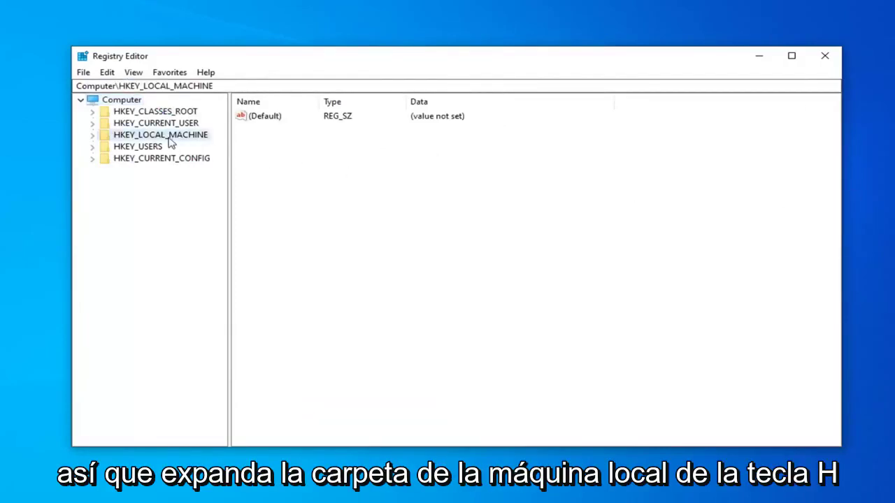
left_click(92, 135)
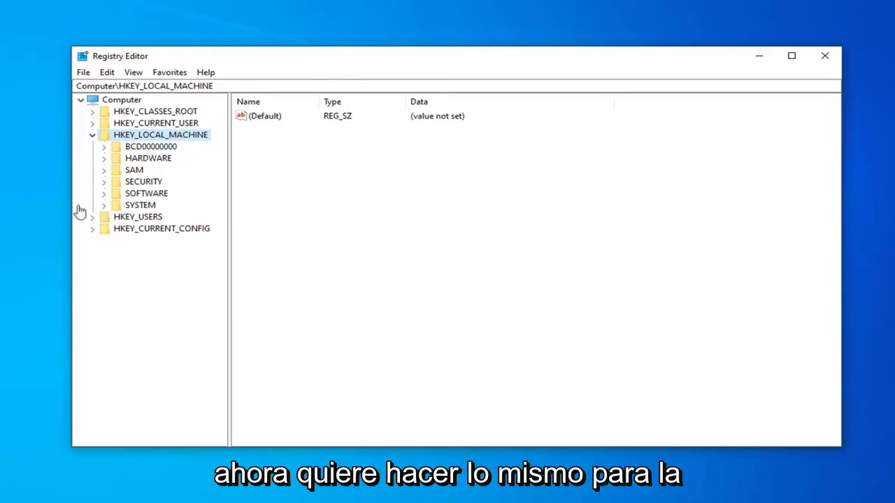
left_click(104, 194)
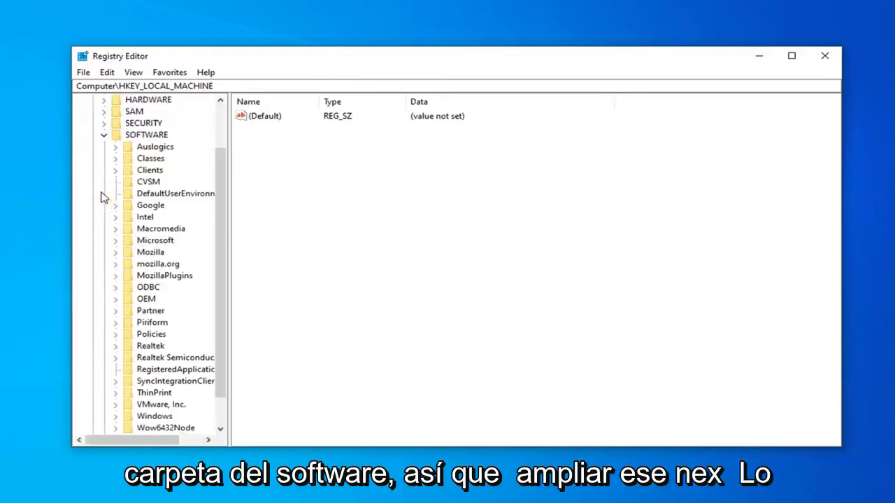
left_click_drag(230, 181, 309, 194)
left_click(153, 335)
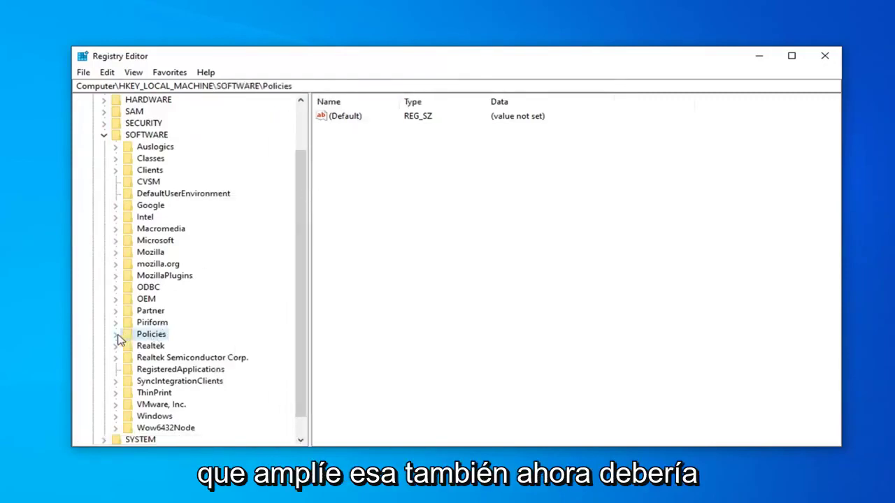
left_click(116, 335)
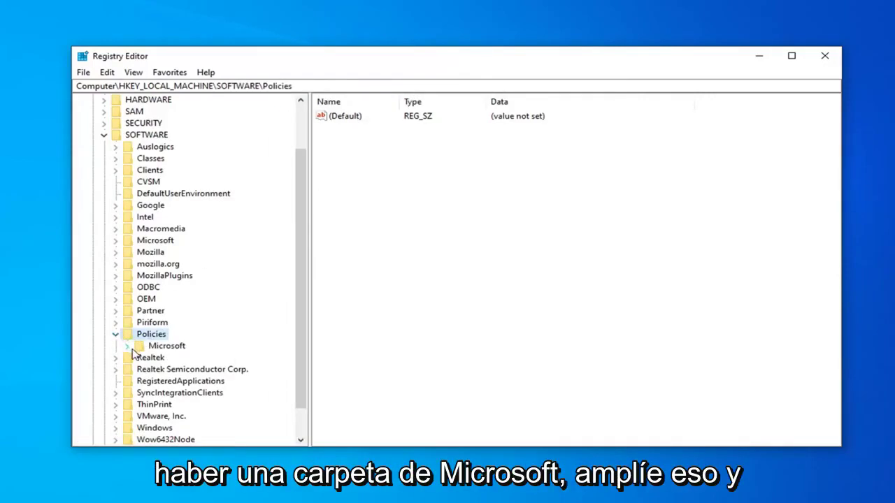
left_click(126, 346)
scroll(205, 326, "down", 3)
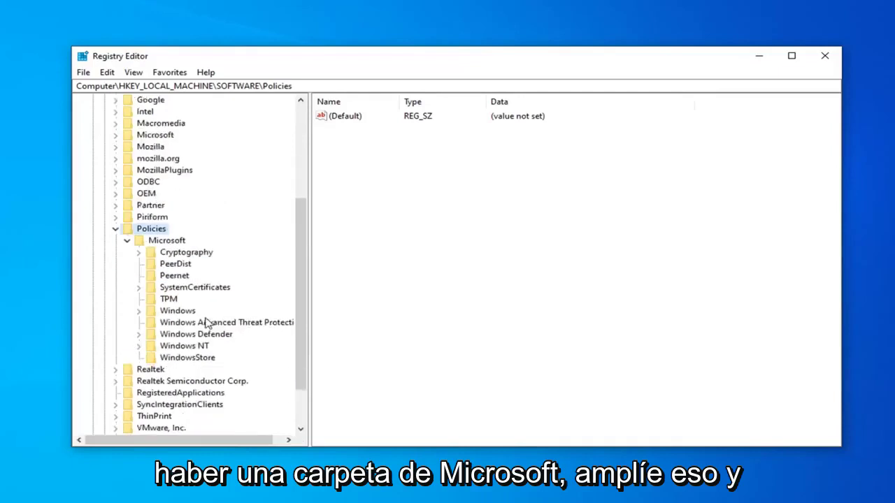
left_click(181, 358)
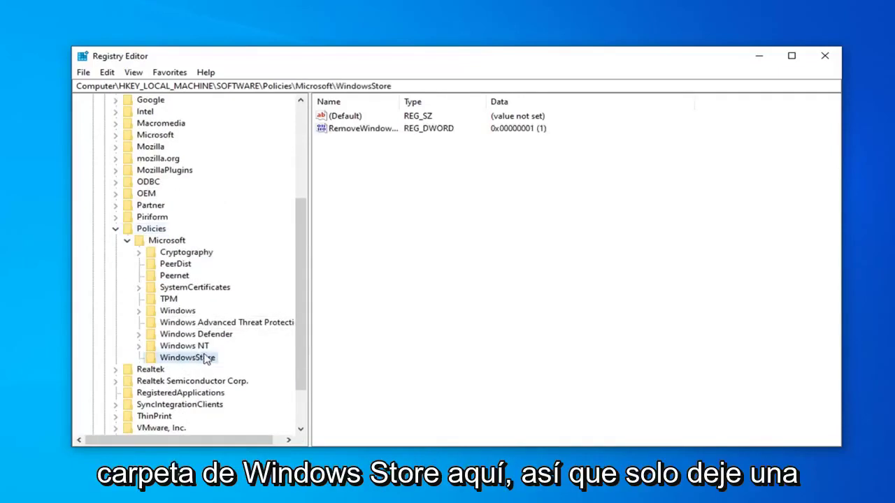
left_click_drag(401, 101, 460, 102)
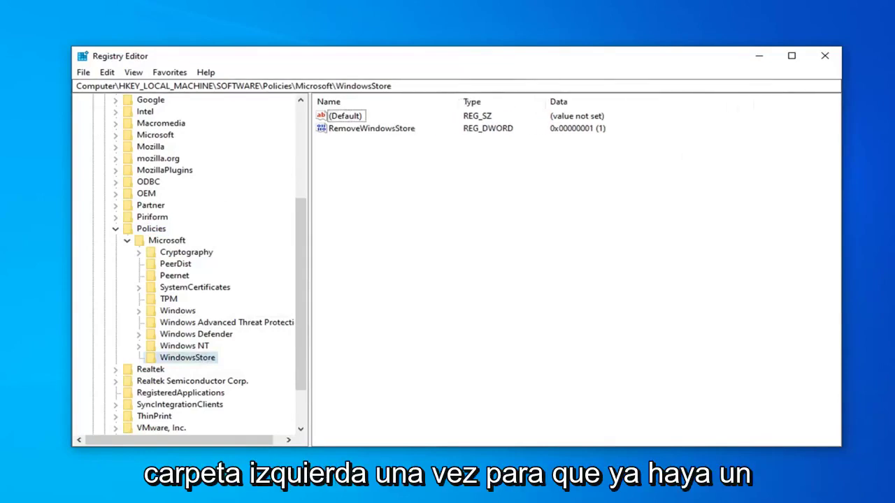
Delete the RemoveWindowsStore value and confirm the deletion.
left_click(361, 132)
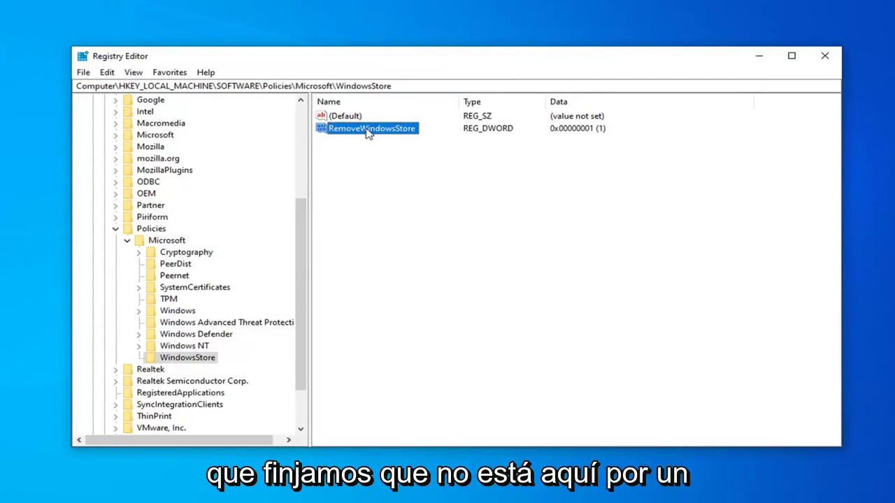
key("Delete")
left_click(569, 246)
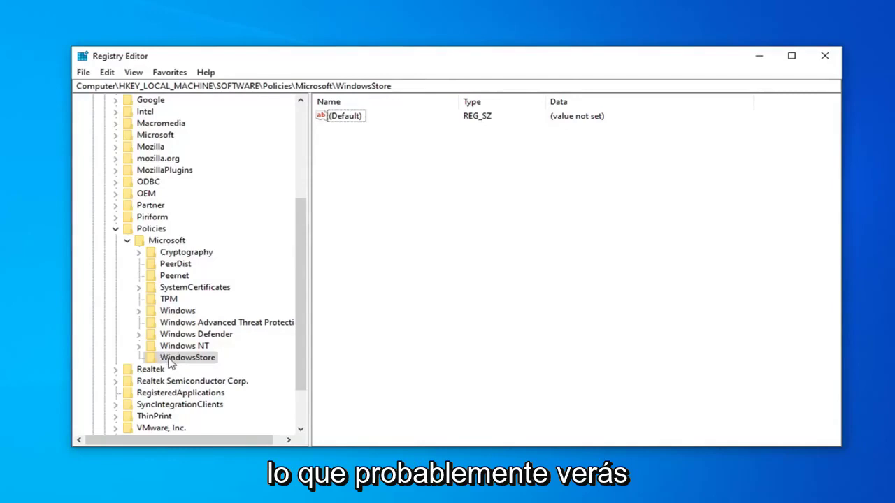
Create a DWORD (32-bit) value named RemoveWindowsStore in the WindowsStore key.
right_click(357, 159)
mouse_move(381, 166)
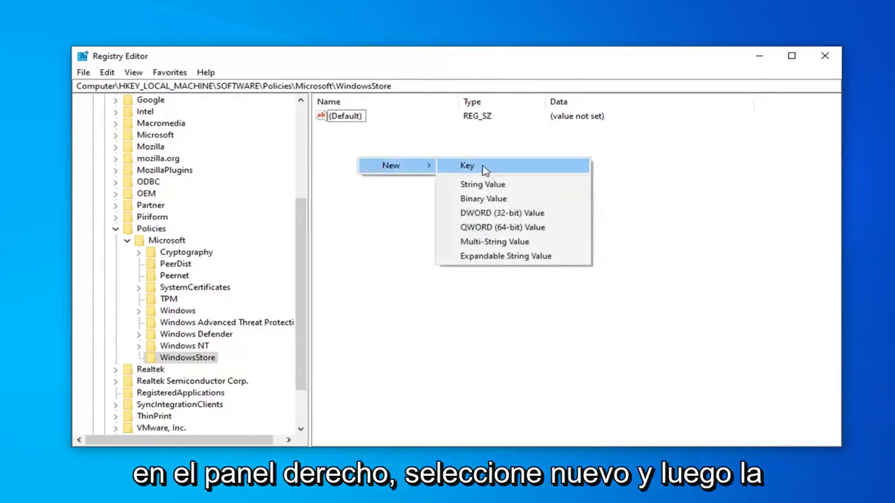
left_click(483, 214)
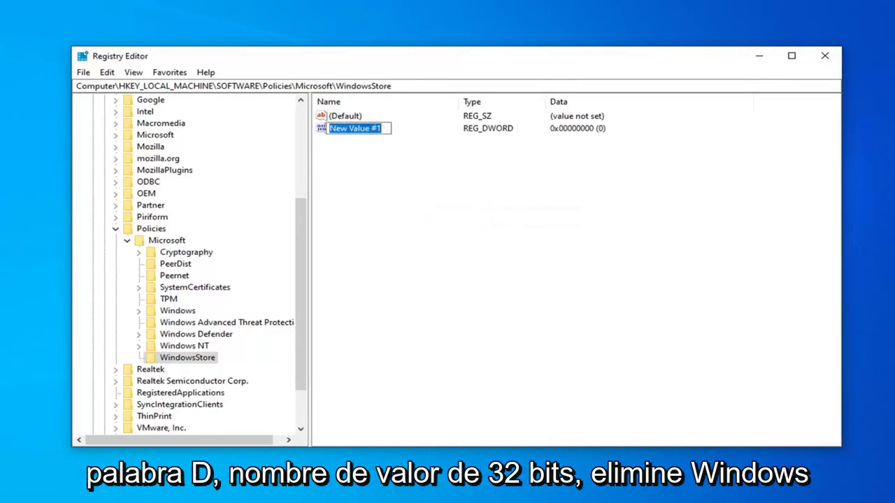
type("RemoveW")
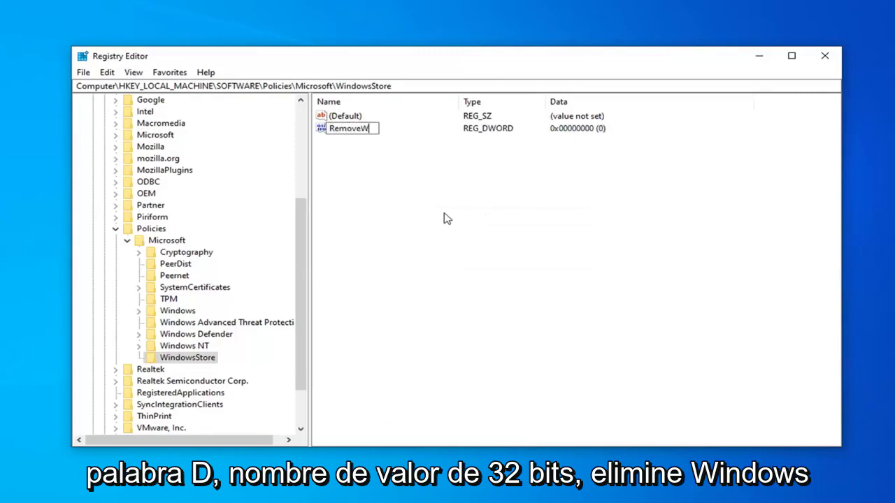
type("indowsStore")
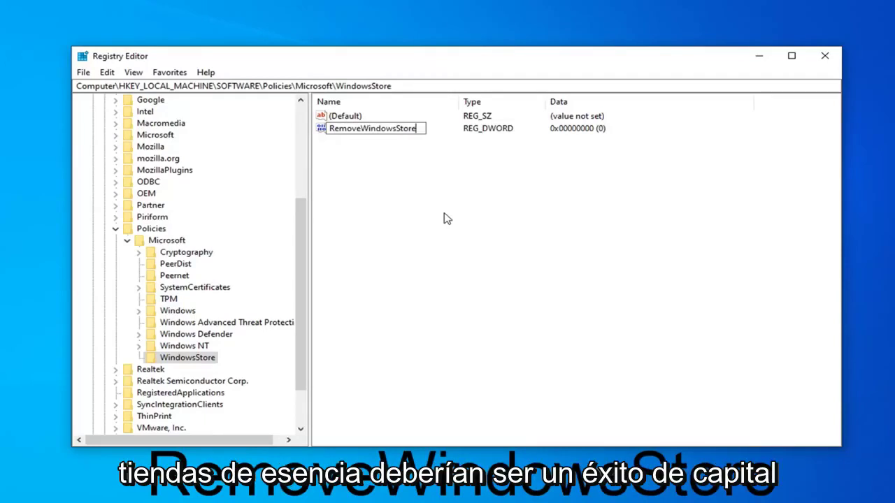
key("Return")
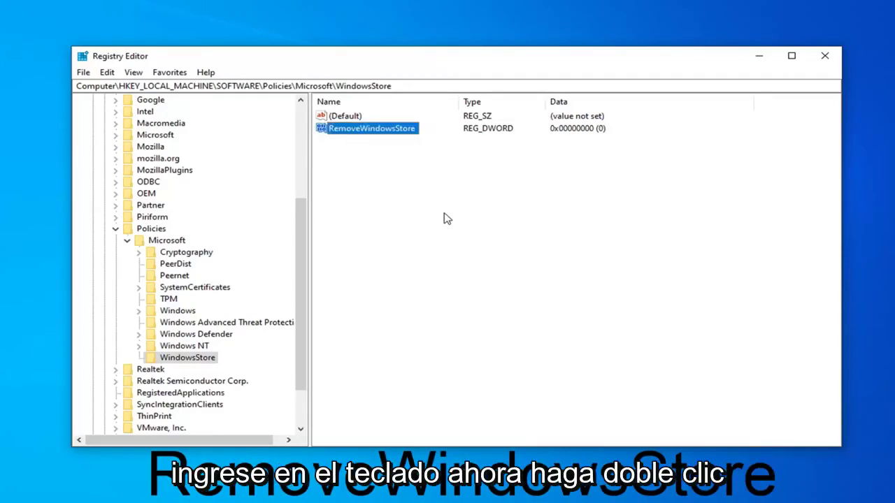
Change RemoveWindowsStore's value data to 1 (hexadecimal) and save it.
double_click(395, 135)
left_click_drag(264, 123, 504, 136)
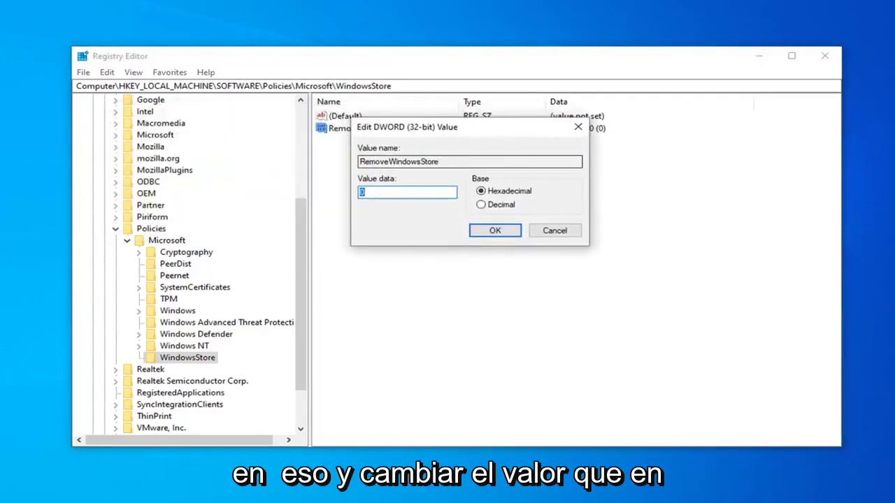
type("1")
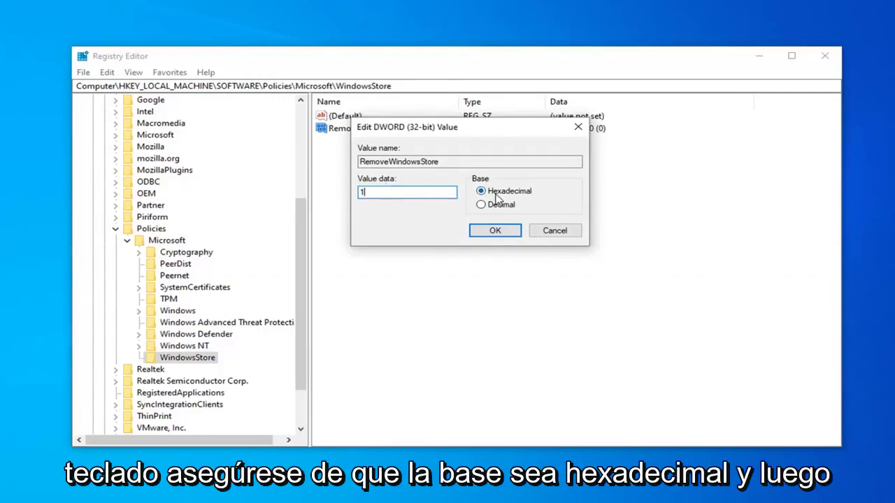
left_click(499, 231)
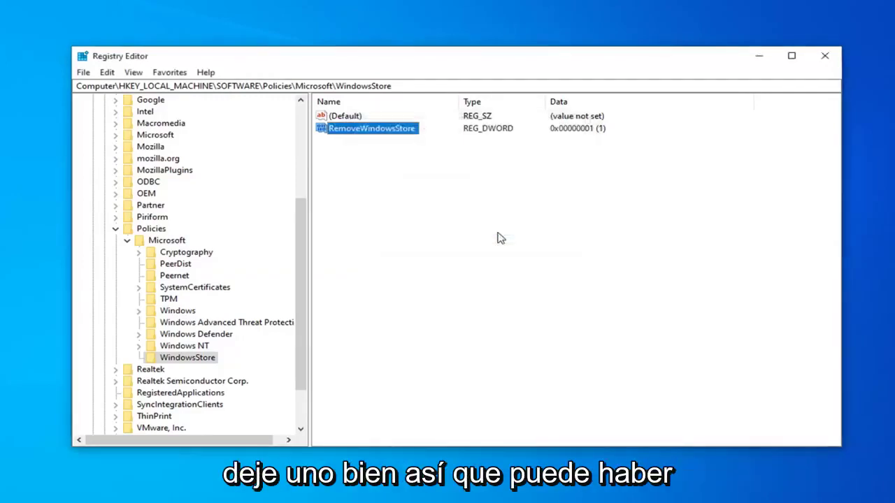
left_click(414, 229)
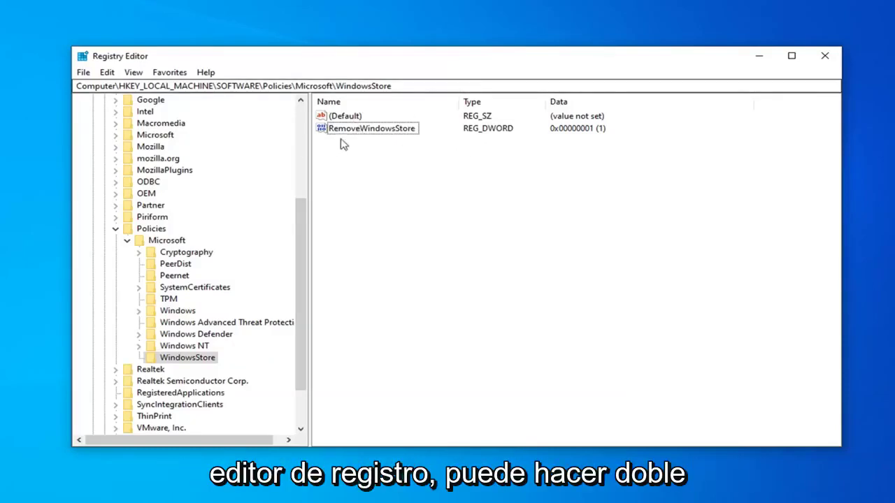
Change the RemoveWindowsStore DWORD's value data from 1 to 0, then close Registry Editor.
left_click(362, 132)
double_click(362, 132)
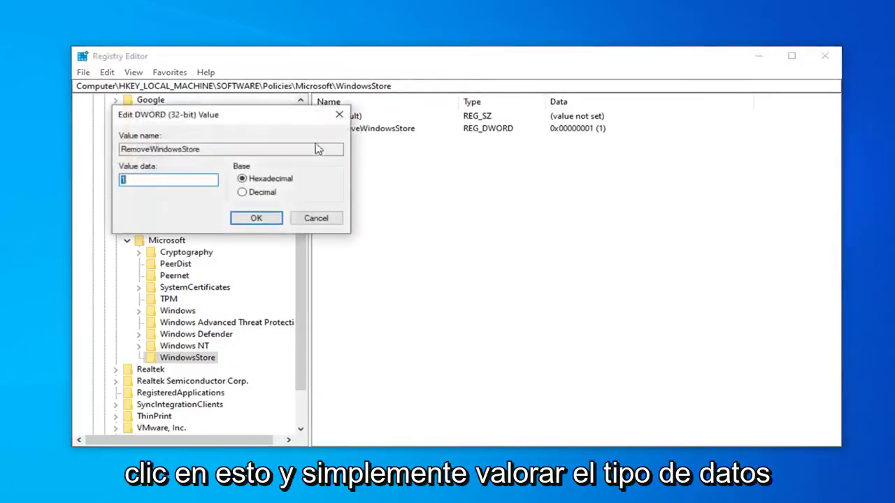
type("0")
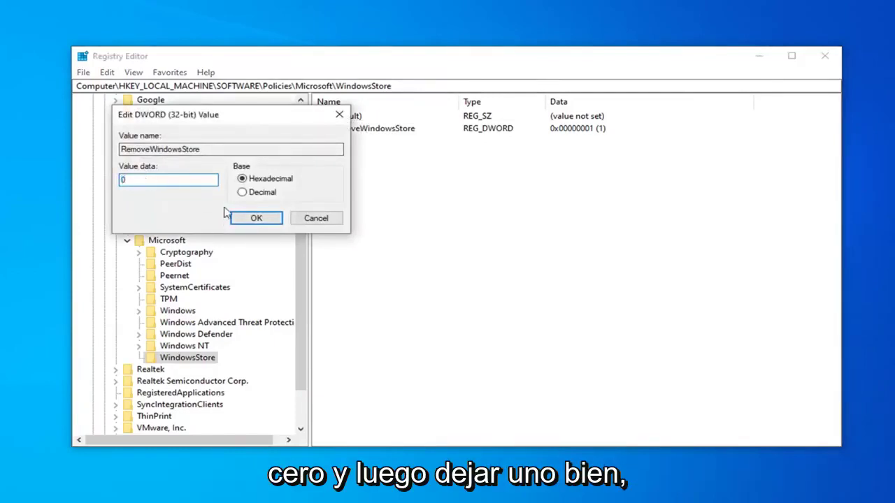
left_click(256, 218)
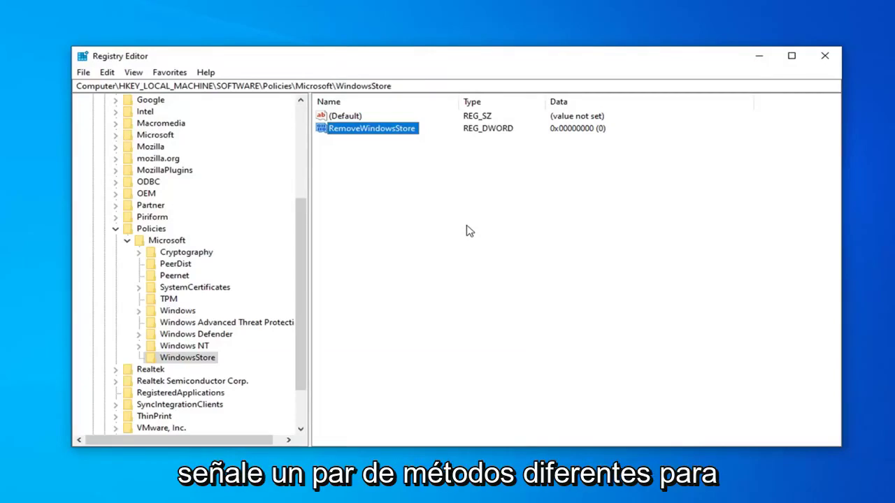
left_click(826, 60)
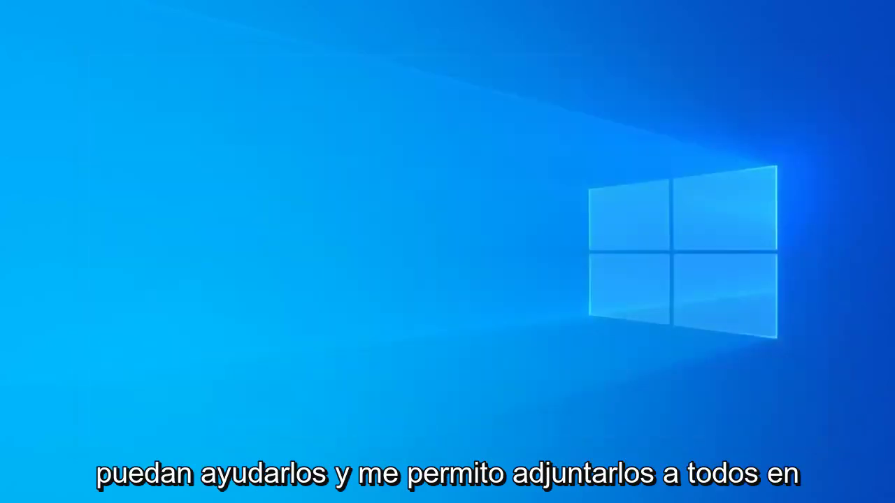